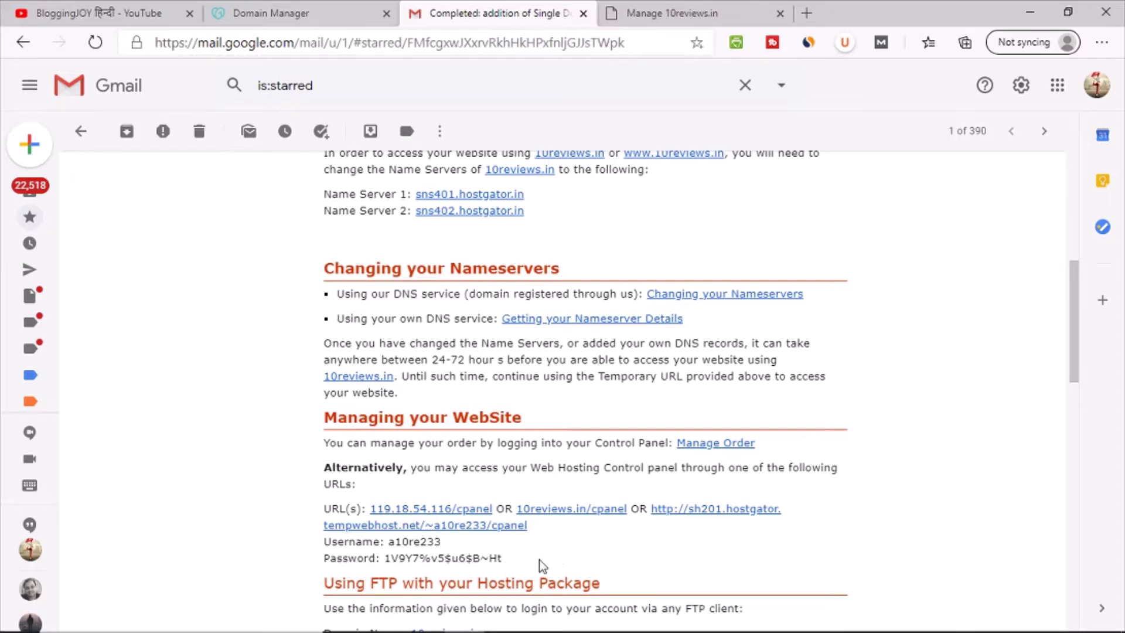
- Locate the control panel login password in the hosting e-mail's website management section
{"action": "left_click_drag", "start_coordinate": [386, 558], "coordinate": [526, 560]}
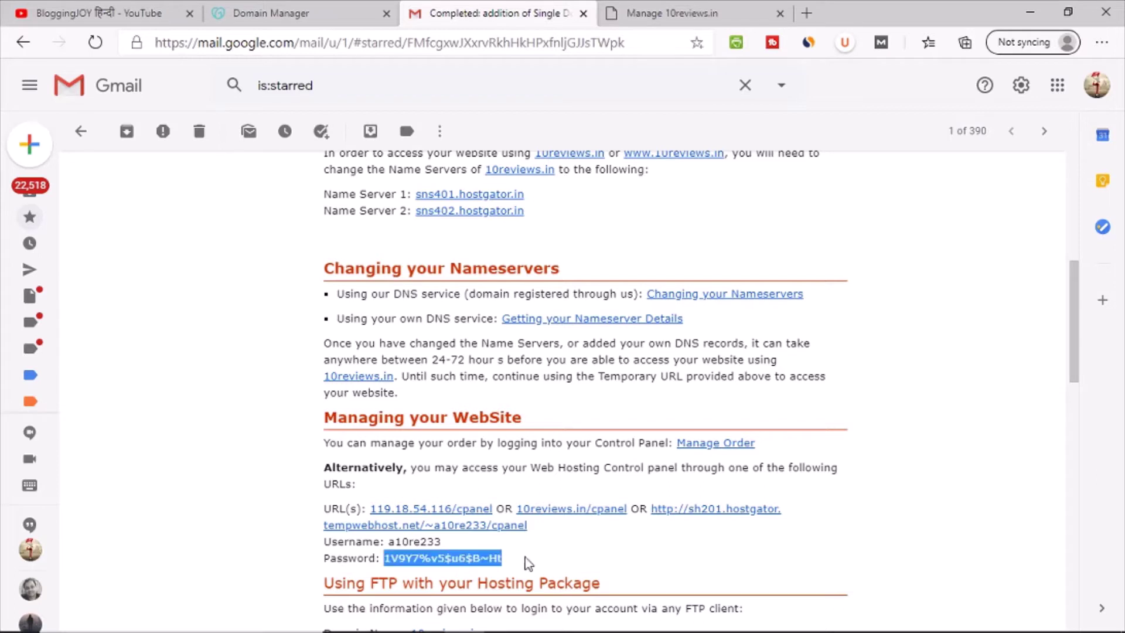
{"action": "left_click", "coordinate": [592, 547]}
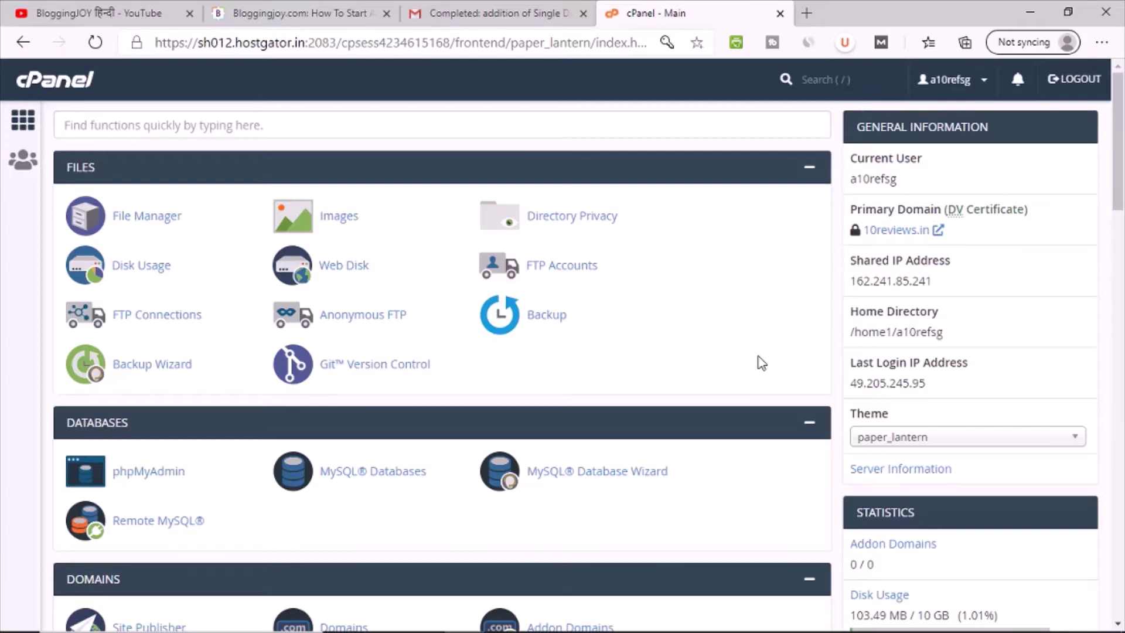
- Look through the cPanel home page sections, from Files and Databases down to Software, Advanced and Preferences
{"action": "scroll", "coordinate": [762, 363], "scroll_direction": "down", "scroll_amount": 20}
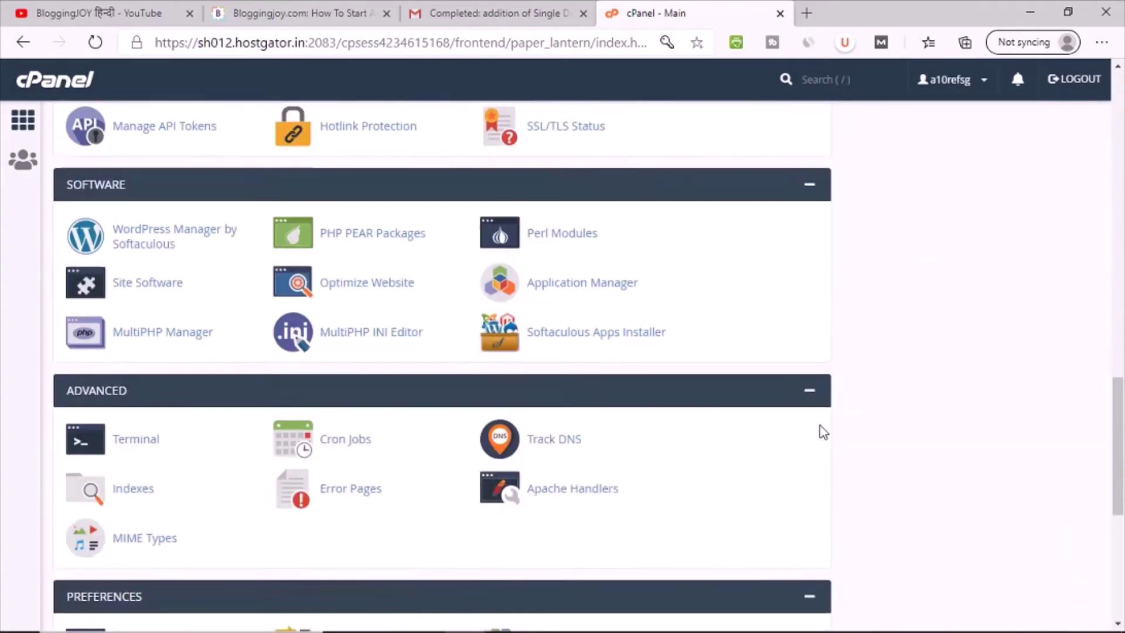
{"action": "scroll", "coordinate": [823, 432], "scroll_direction": "down", "scroll_amount": 7}
{"action": "scroll", "coordinate": [823, 433], "scroll_direction": "up", "scroll_amount": 15}
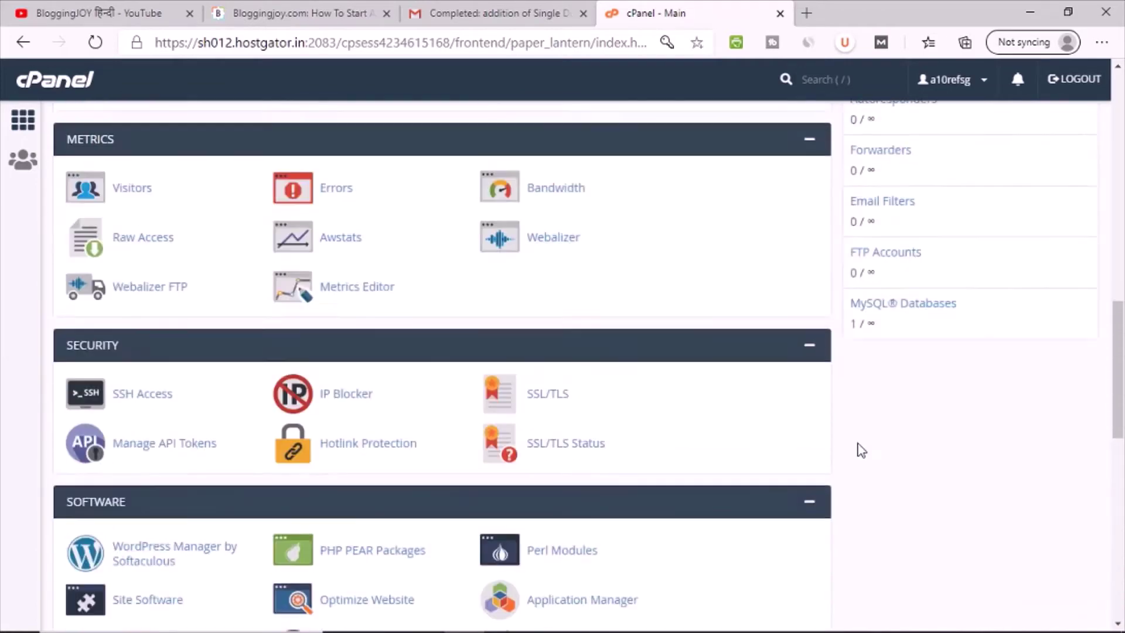
{"action": "scroll", "coordinate": [839, 439], "scroll_direction": "up", "scroll_amount": 3}
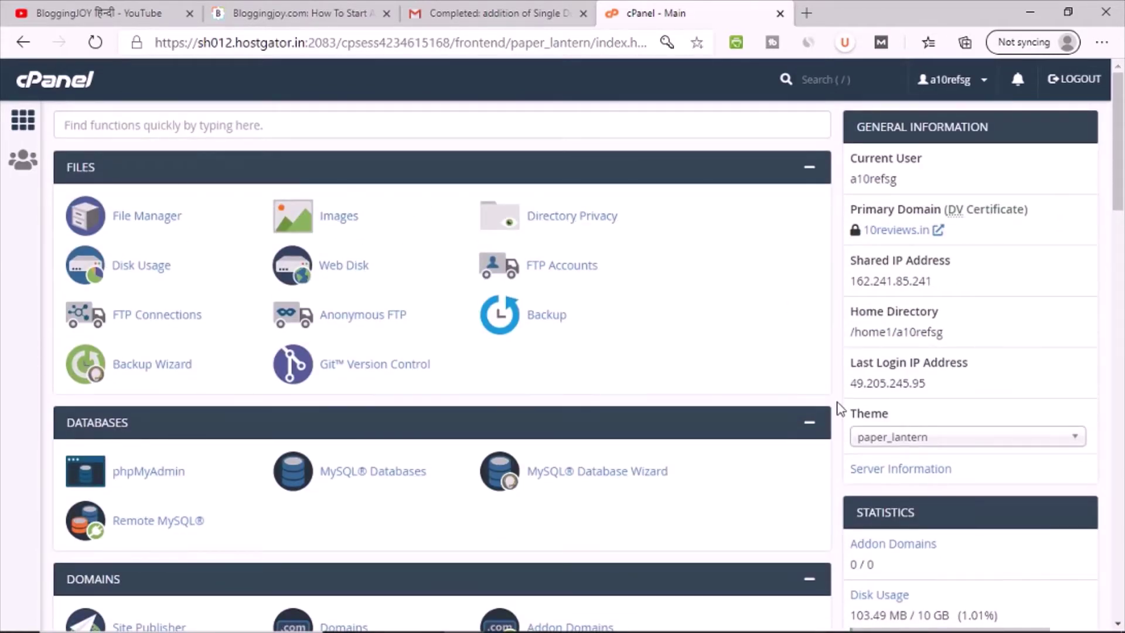
{"action": "scroll", "coordinate": [841, 411], "scroll_direction": "down", "scroll_amount": 15}
{"action": "scroll", "coordinate": [842, 420], "scroll_direction": "down", "scroll_amount": 3}
{"action": "scroll", "coordinate": [841, 422], "scroll_direction": "up", "scroll_amount": 15}
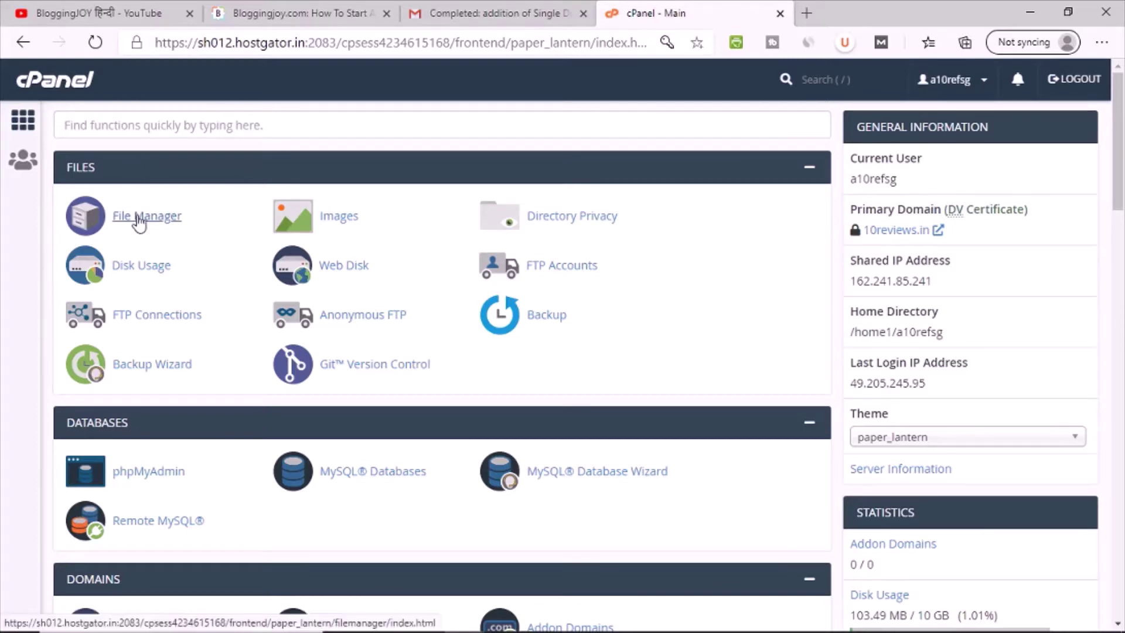
- Open File Manager and review the WordPress folders and files inside public_html
{"action": "left_click", "coordinate": [138, 216]}
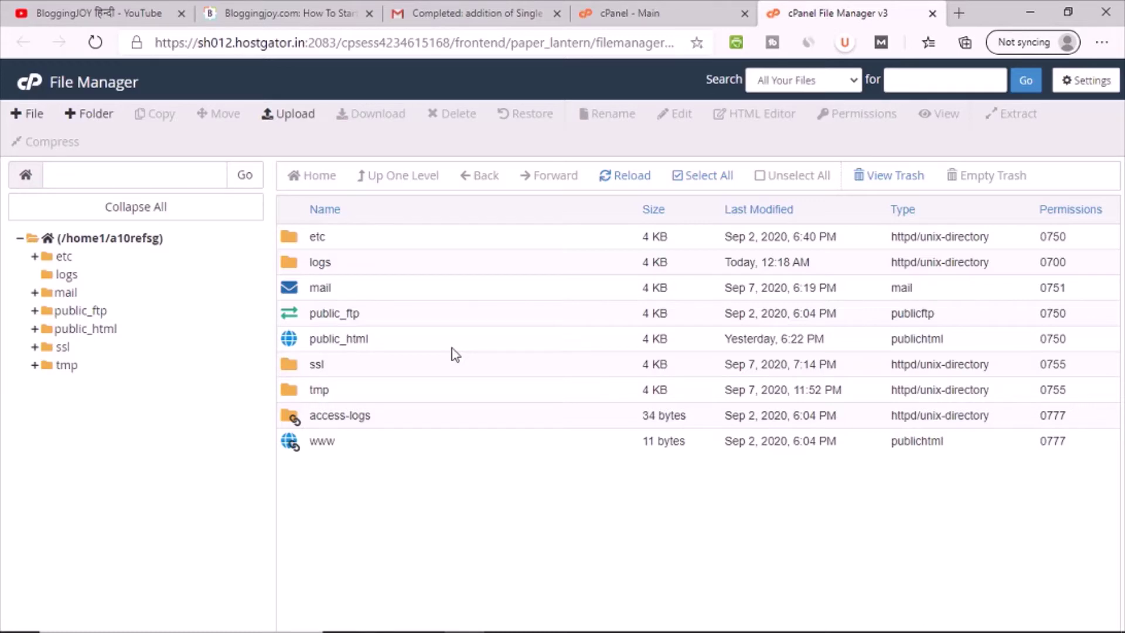
{"action": "left_click", "coordinate": [75, 330]}
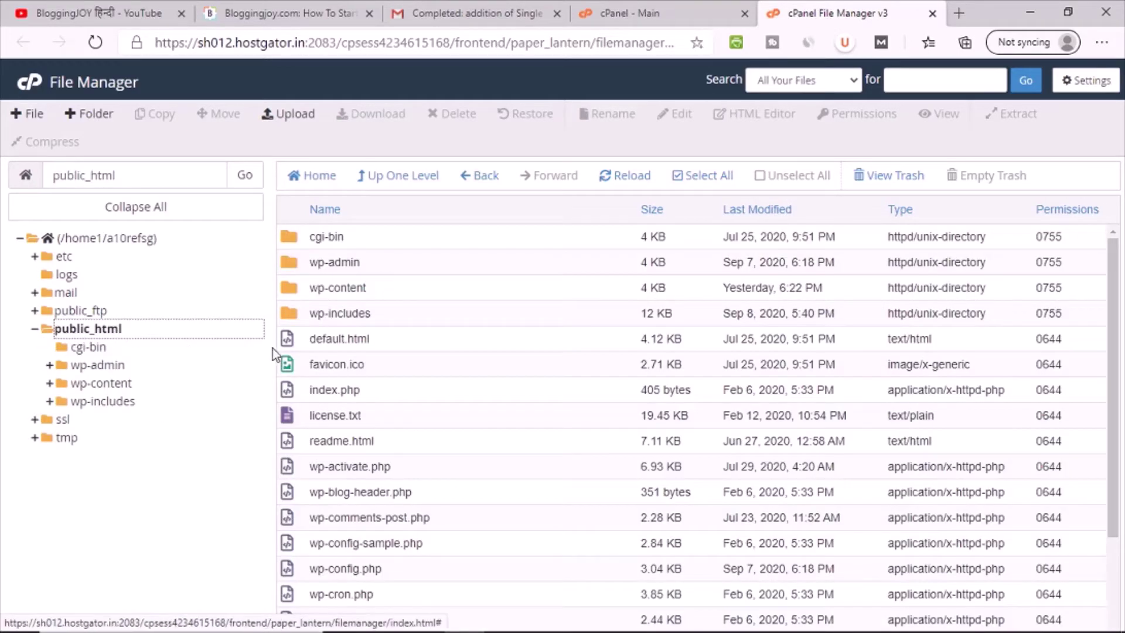
{"action": "scroll", "coordinate": [485, 479], "scroll_direction": "down", "scroll_amount": 3}
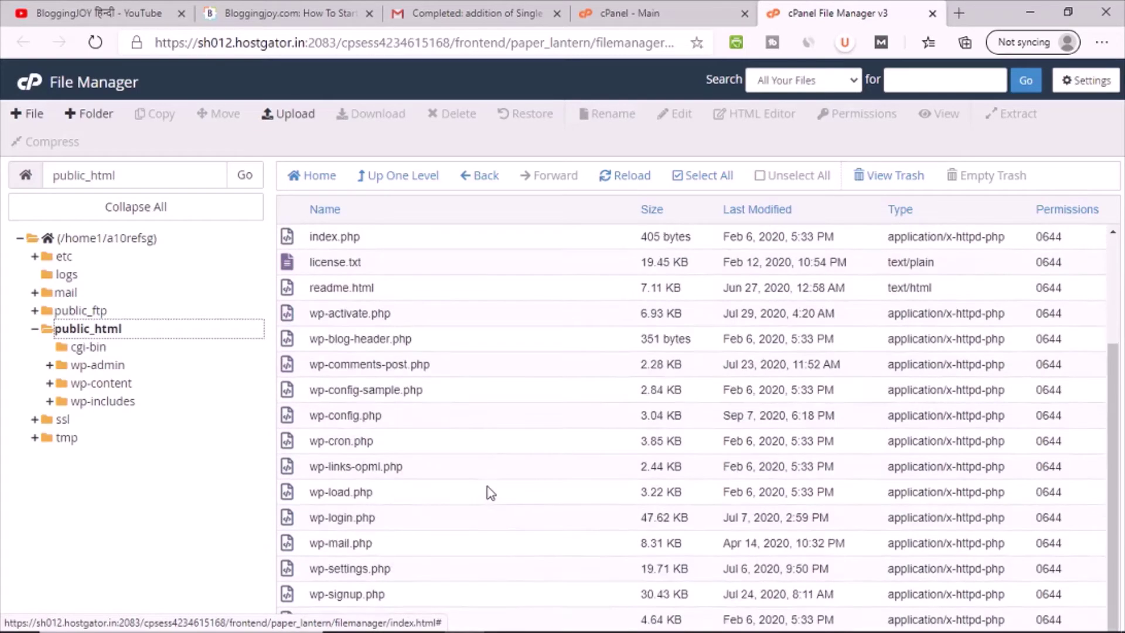
{"action": "scroll", "coordinate": [325, 480], "scroll_direction": "up", "scroll_amount": 3}
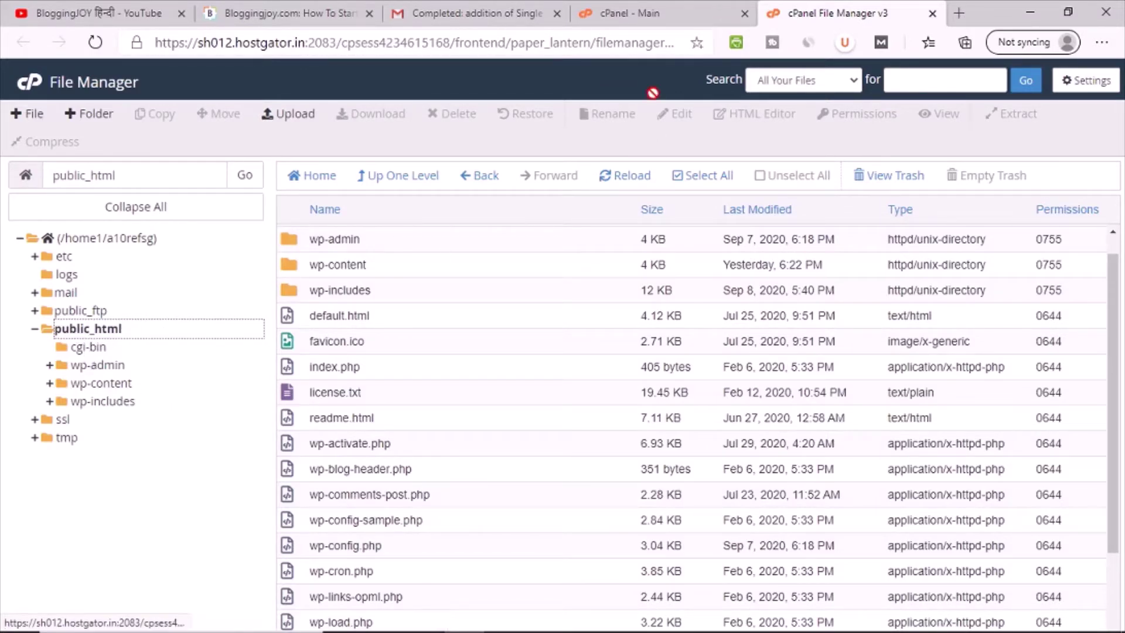
- Compare the Domains tools on the cPanel home page with the public_html folder in File Manager
{"action": "left_click", "coordinate": [641, 12]}
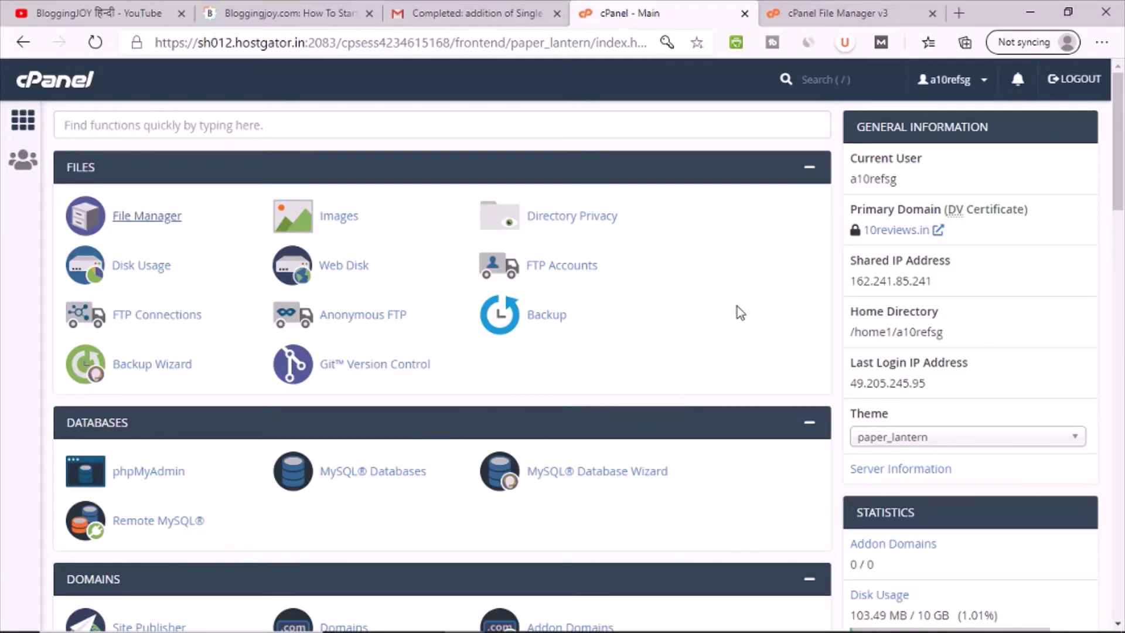
{"action": "left_click", "coordinate": [818, 11]}
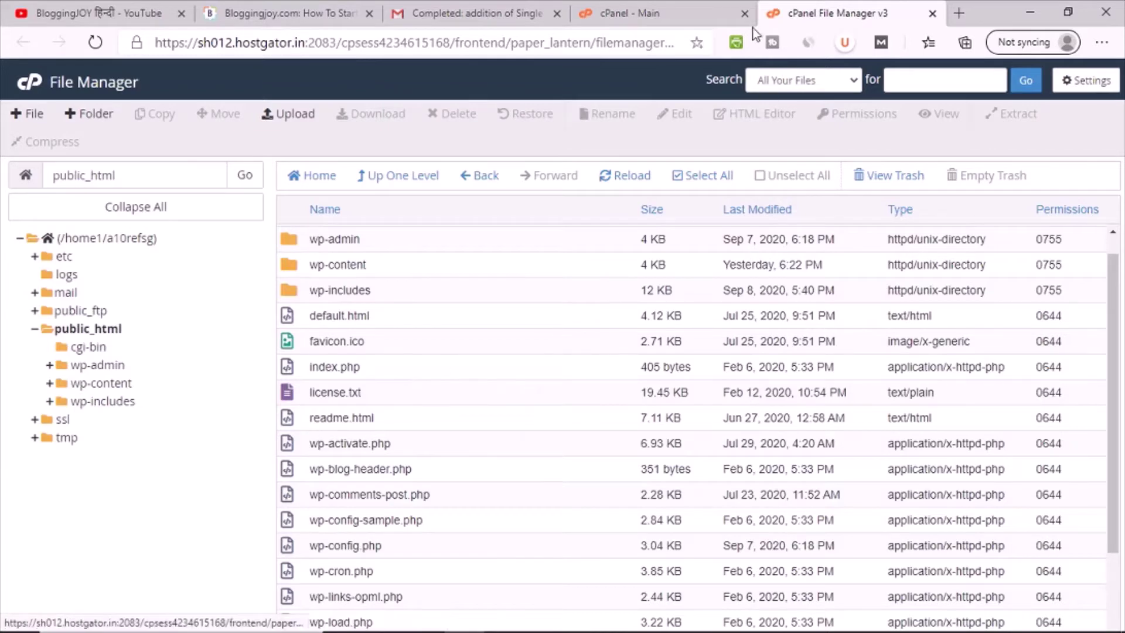
{"action": "left_click", "coordinate": [700, 12]}
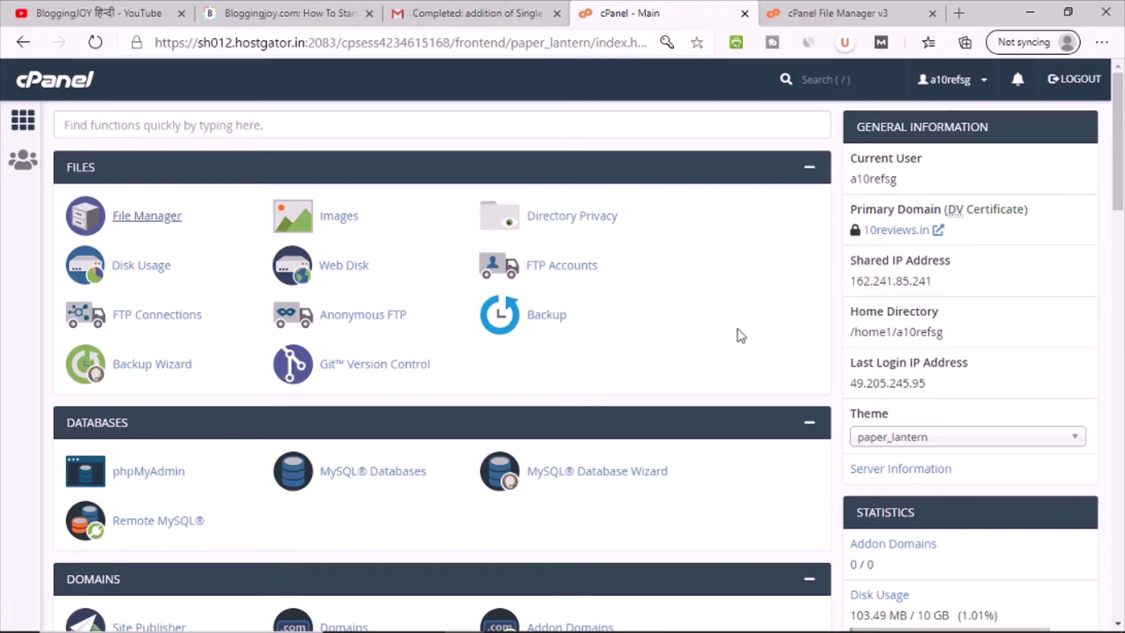
{"action": "scroll", "coordinate": [703, 352], "scroll_direction": "down", "scroll_amount": 3}
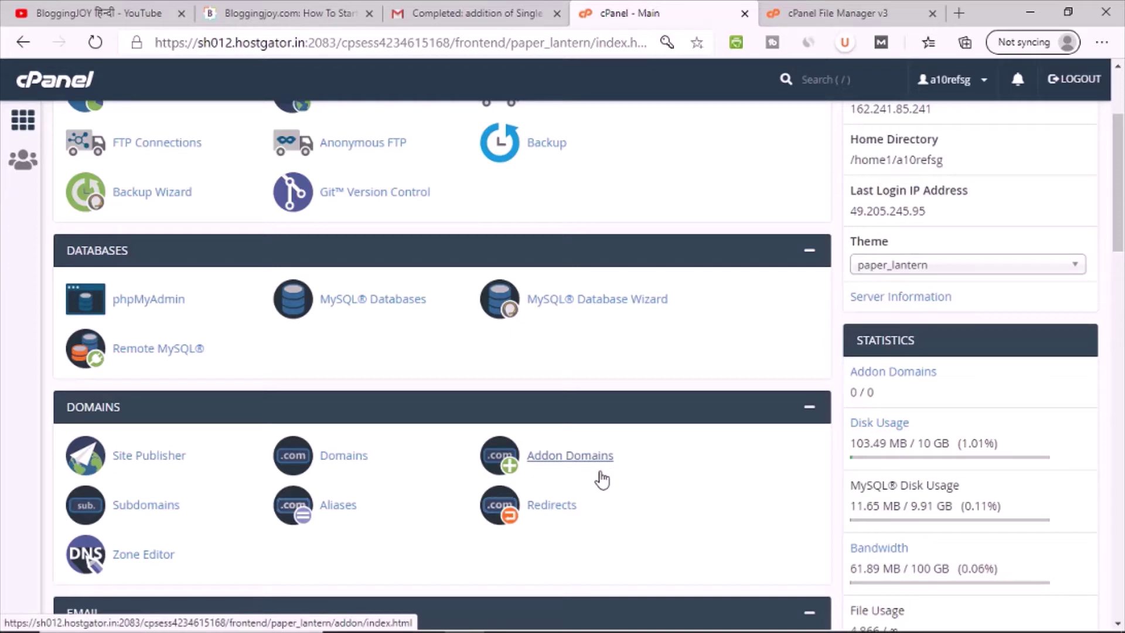
{"action": "left_click", "coordinate": [837, 12]}
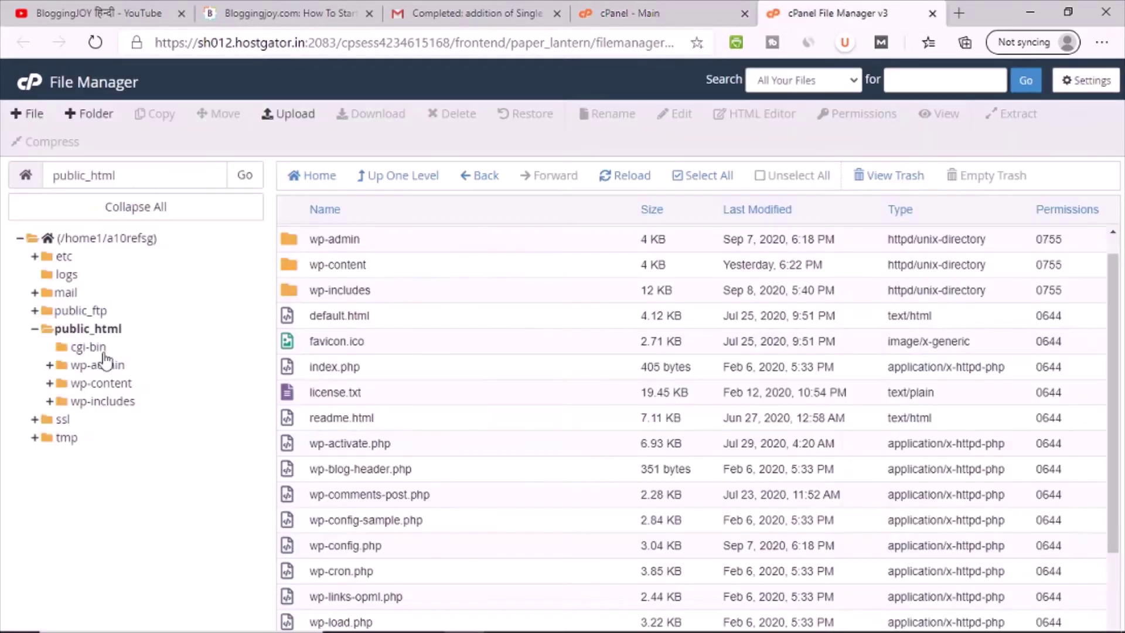
{"action": "left_click", "coordinate": [681, 2]}
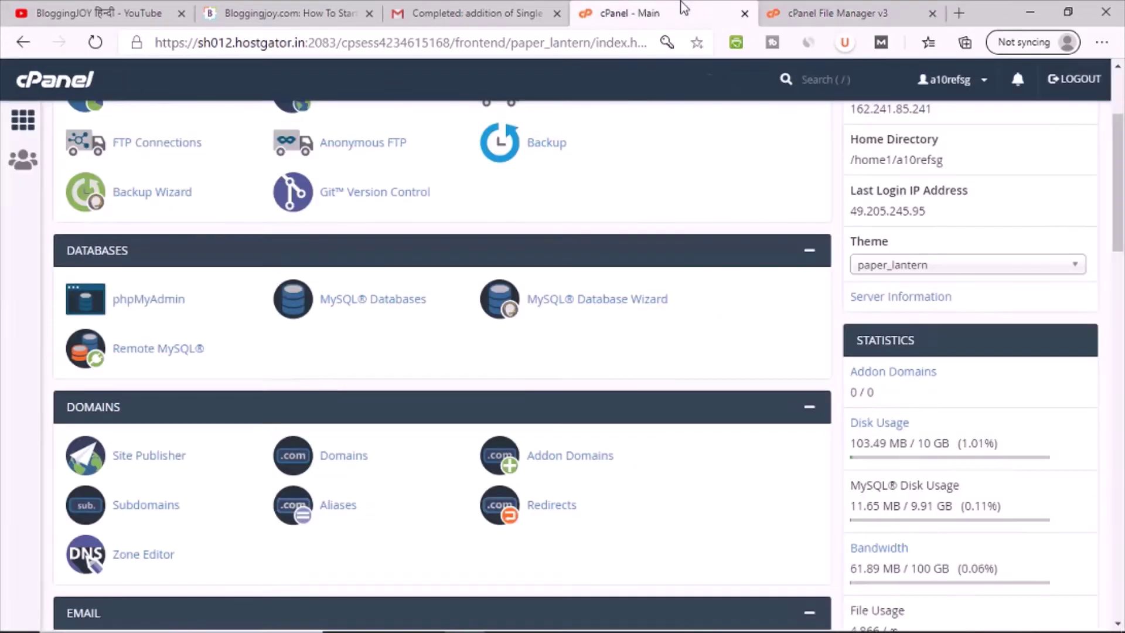
- Open Addon Domains and examine the forms for creating and modifying an addon domain
{"action": "scroll", "coordinate": [234, 467], "scroll_direction": "up", "scroll_amount": 2}
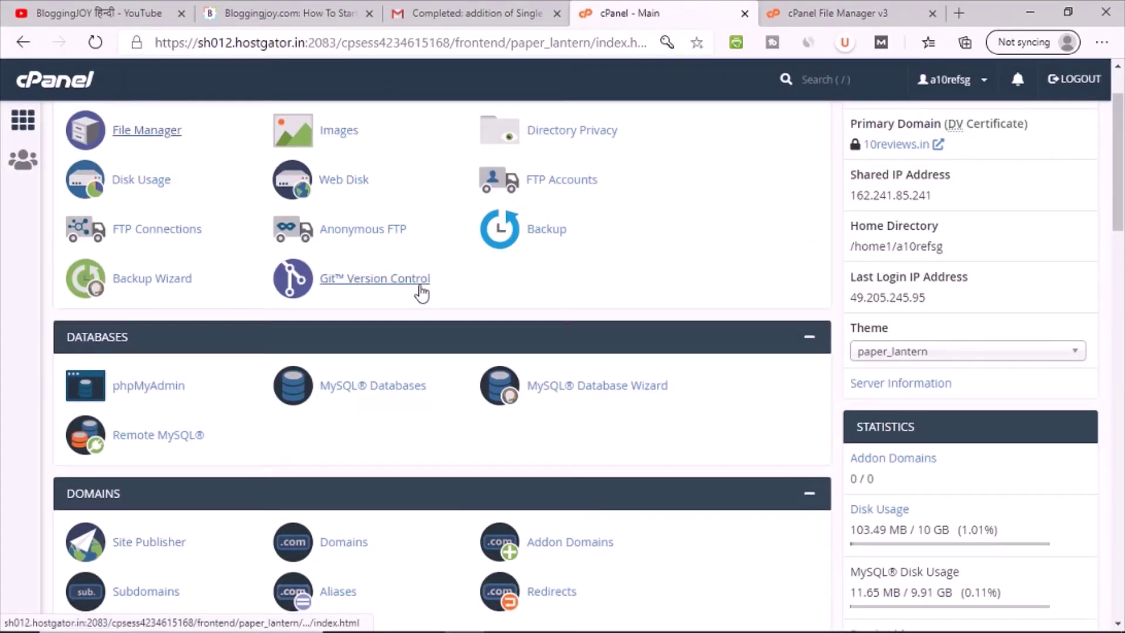
{"action": "scroll", "coordinate": [351, 304], "scroll_direction": "down", "scroll_amount": 3}
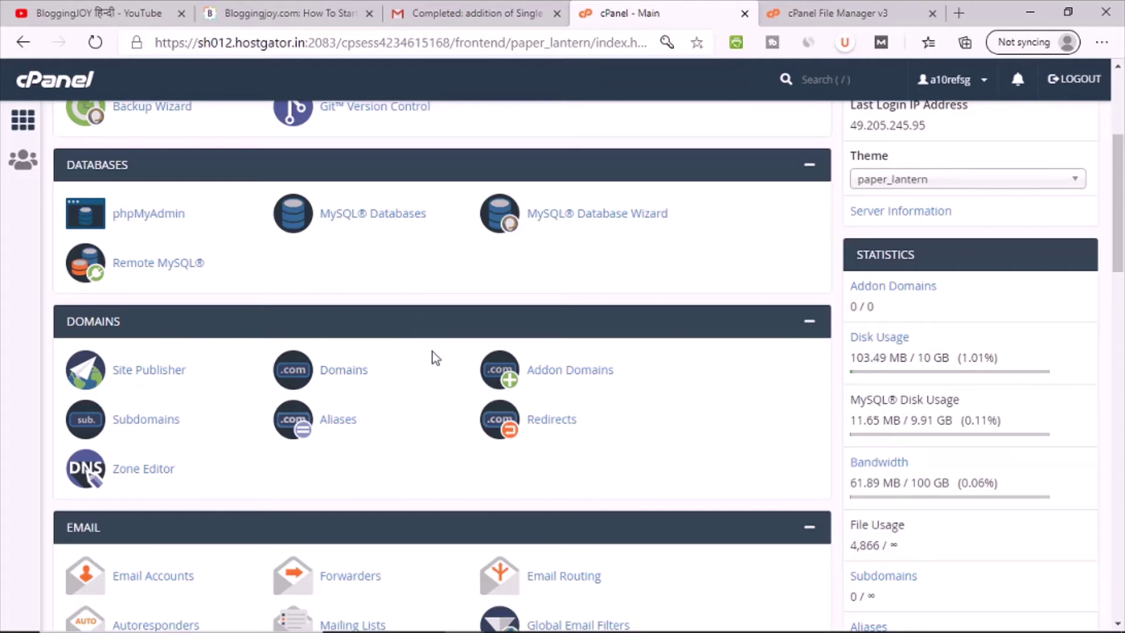
{"action": "scroll", "coordinate": [434, 360], "scroll_direction": "down", "scroll_amount": 1}
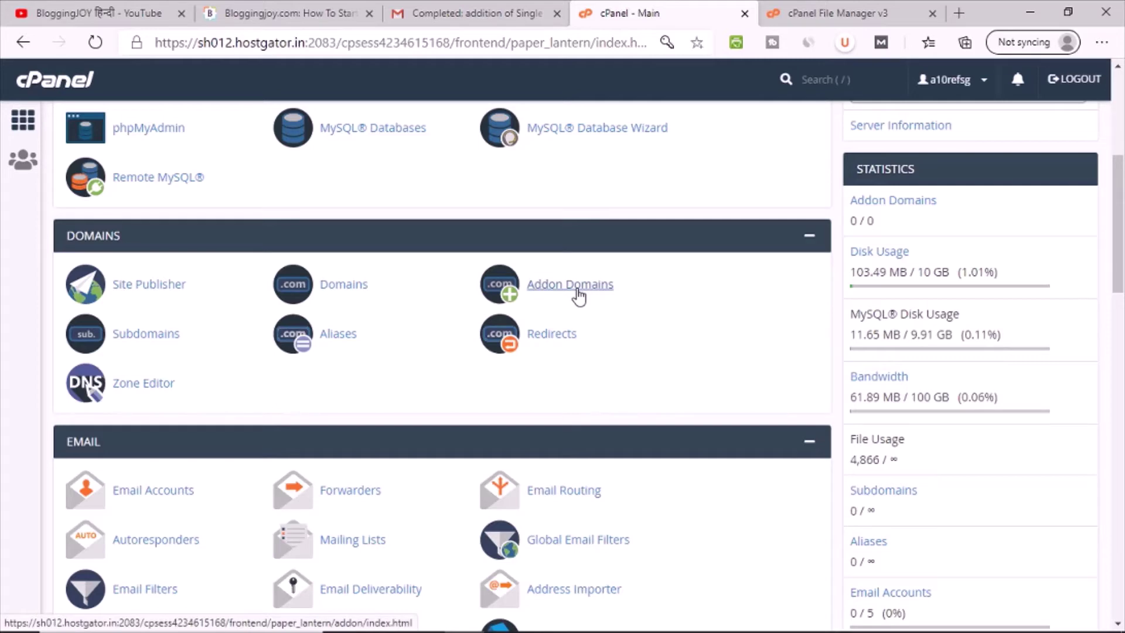
{"action": "left_click", "coordinate": [611, 289]}
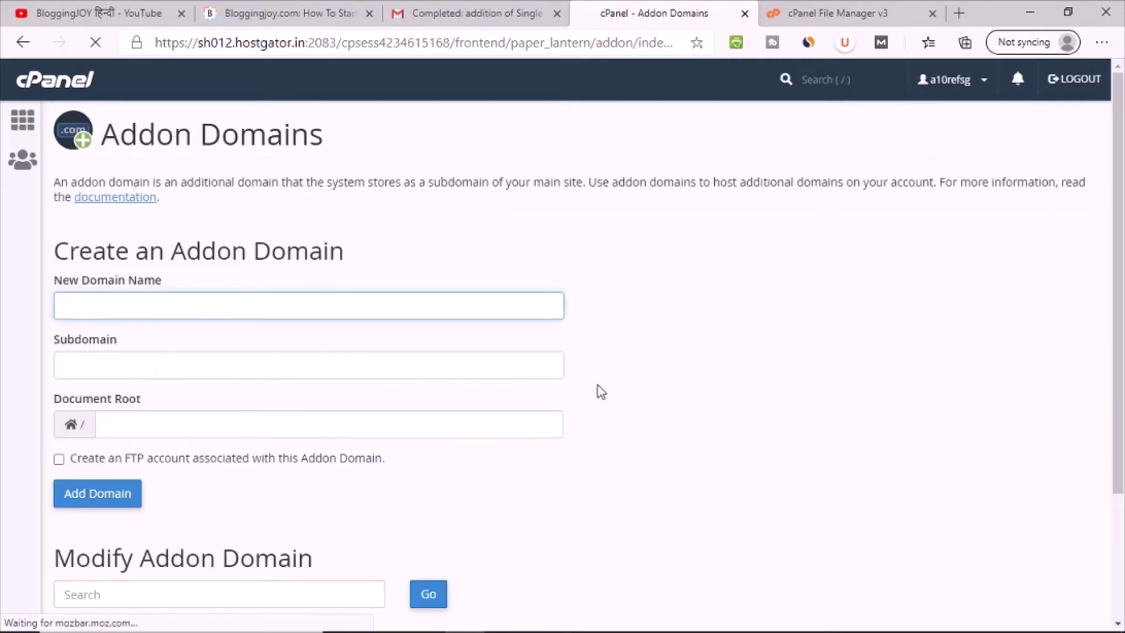
{"action": "scroll", "coordinate": [600, 391], "scroll_direction": "down", "scroll_amount": 2}
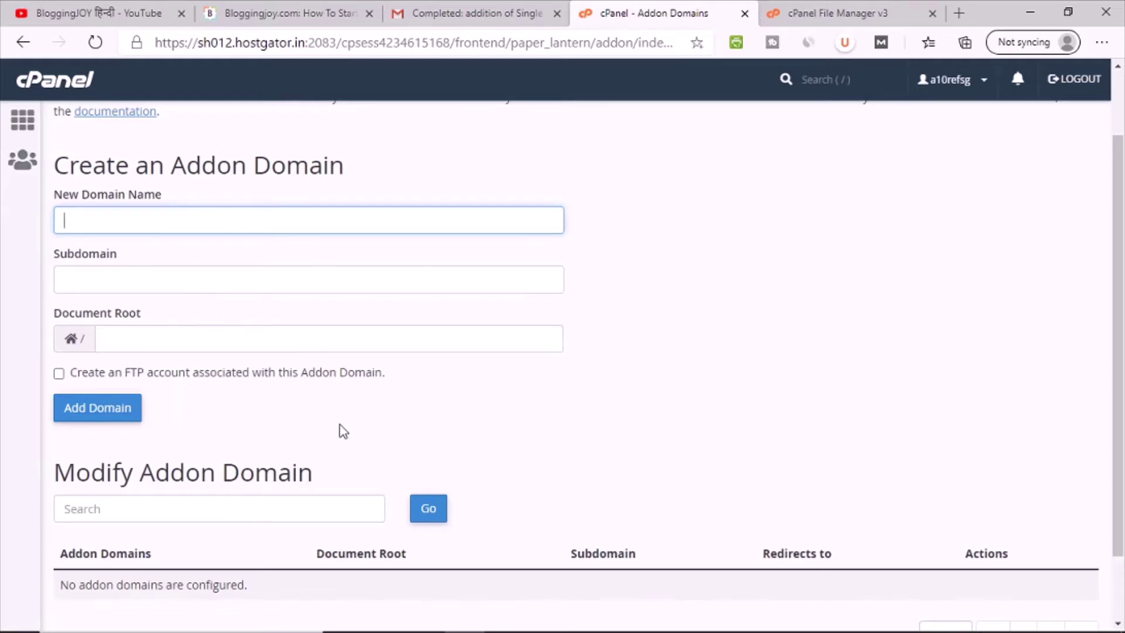
{"action": "scroll", "coordinate": [381, 429], "scroll_direction": "down", "scroll_amount": 2}
{"action": "scroll", "coordinate": [426, 427], "scroll_direction": "up", "scroll_amount": 3}
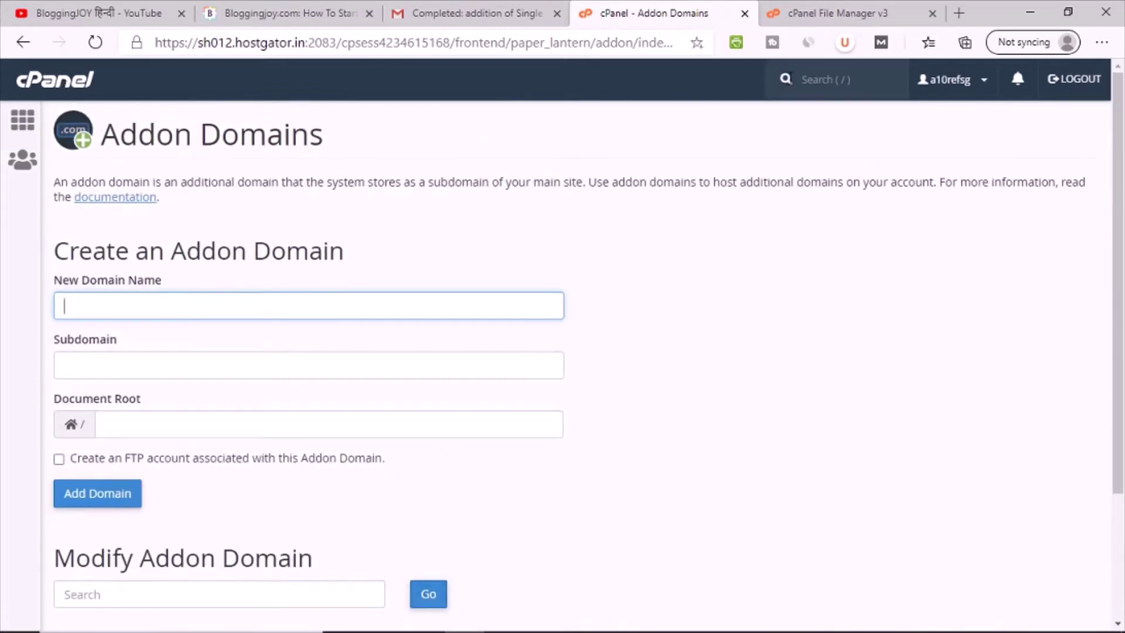
- Return to the cPanel home page and review the Domains, Email, Metrics and Security sections
{"action": "left_click", "coordinate": [73, 88]}
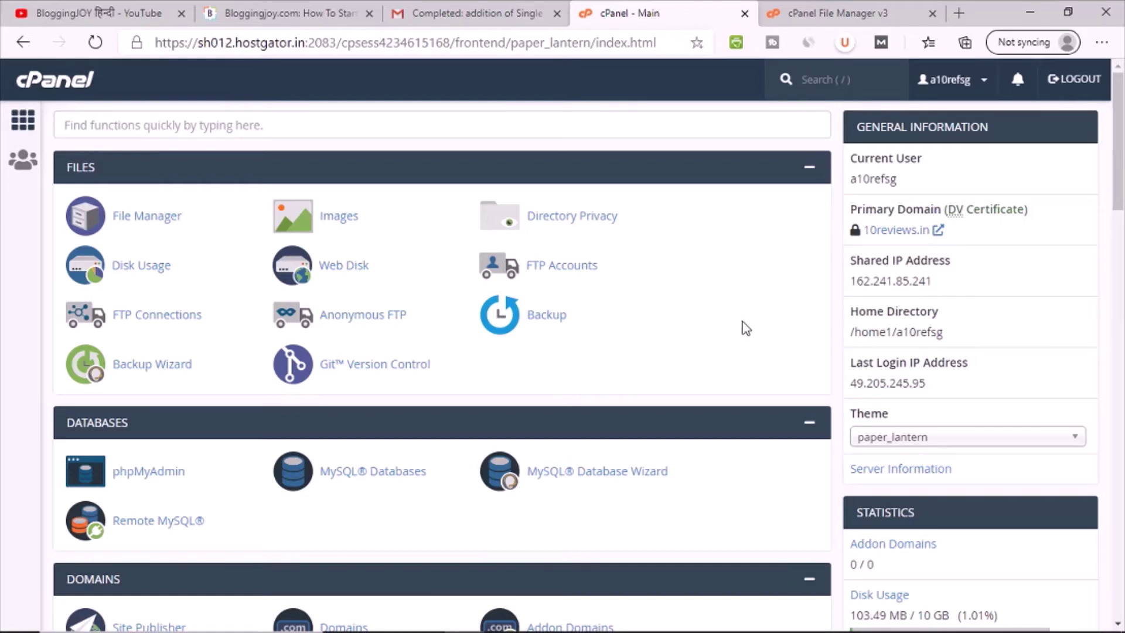
{"action": "scroll", "coordinate": [663, 375], "scroll_direction": "down", "scroll_amount": 5}
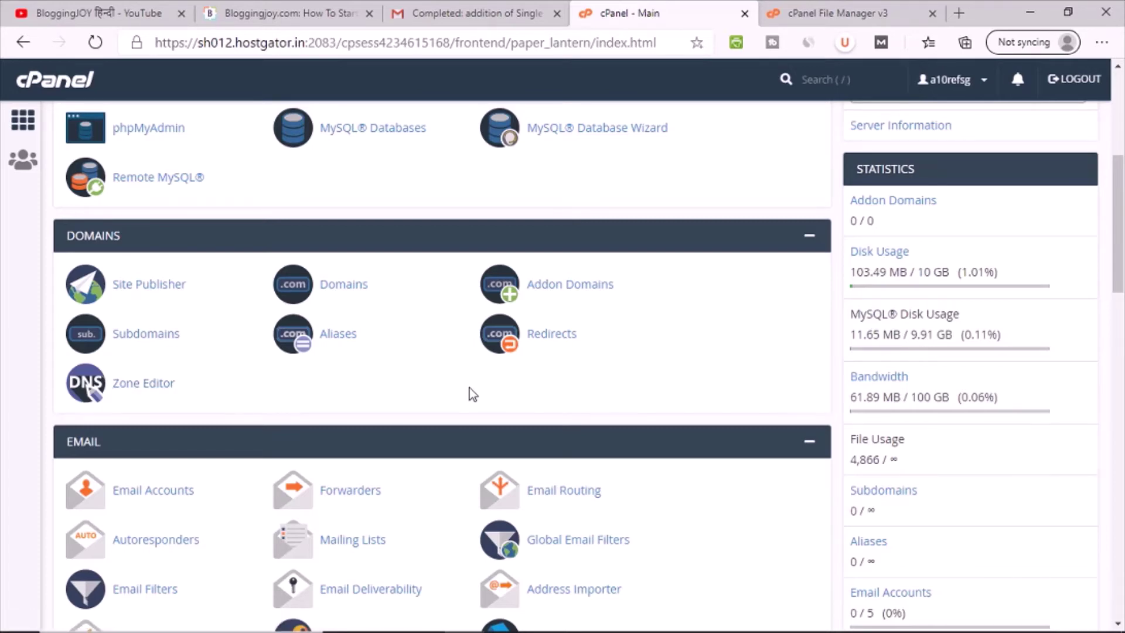
{"action": "scroll", "coordinate": [442, 369], "scroll_direction": "down", "scroll_amount": 3}
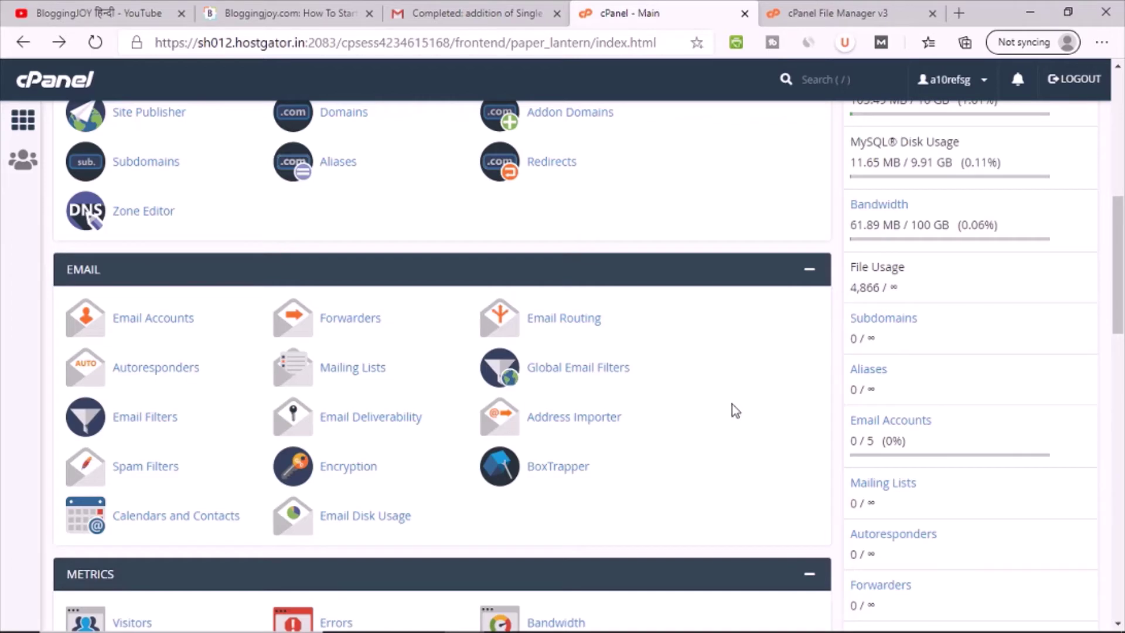
{"action": "scroll", "coordinate": [732, 405], "scroll_direction": "down", "scroll_amount": 5}
{"action": "scroll", "coordinate": [730, 415], "scroll_direction": "down", "scroll_amount": 1}
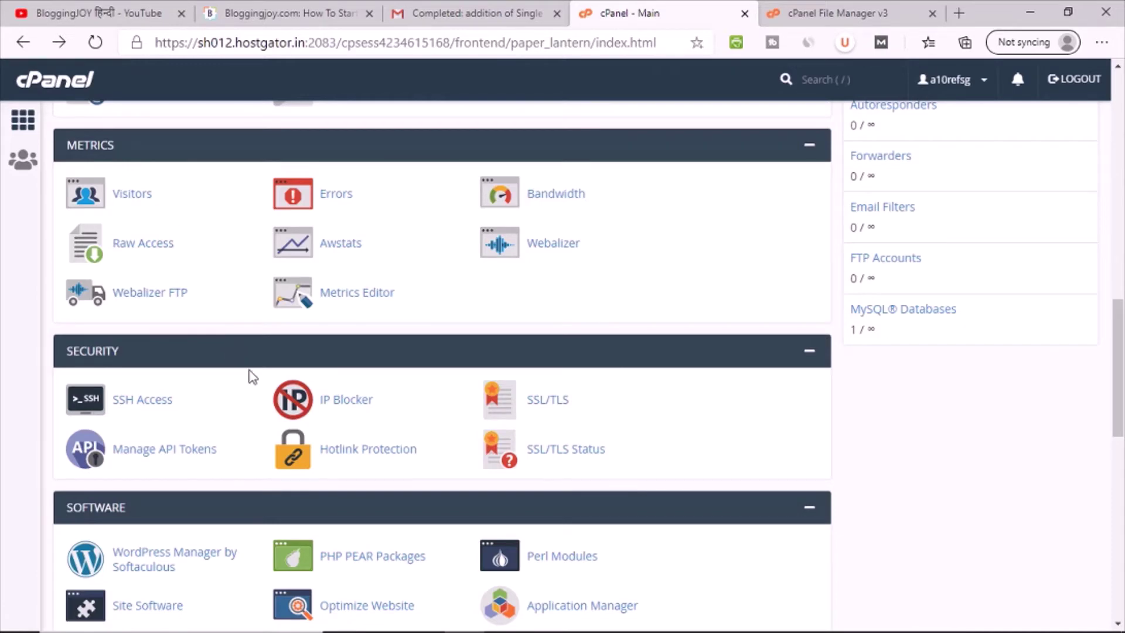
{"action": "scroll", "coordinate": [186, 354], "scroll_direction": "down", "scroll_amount": 1}
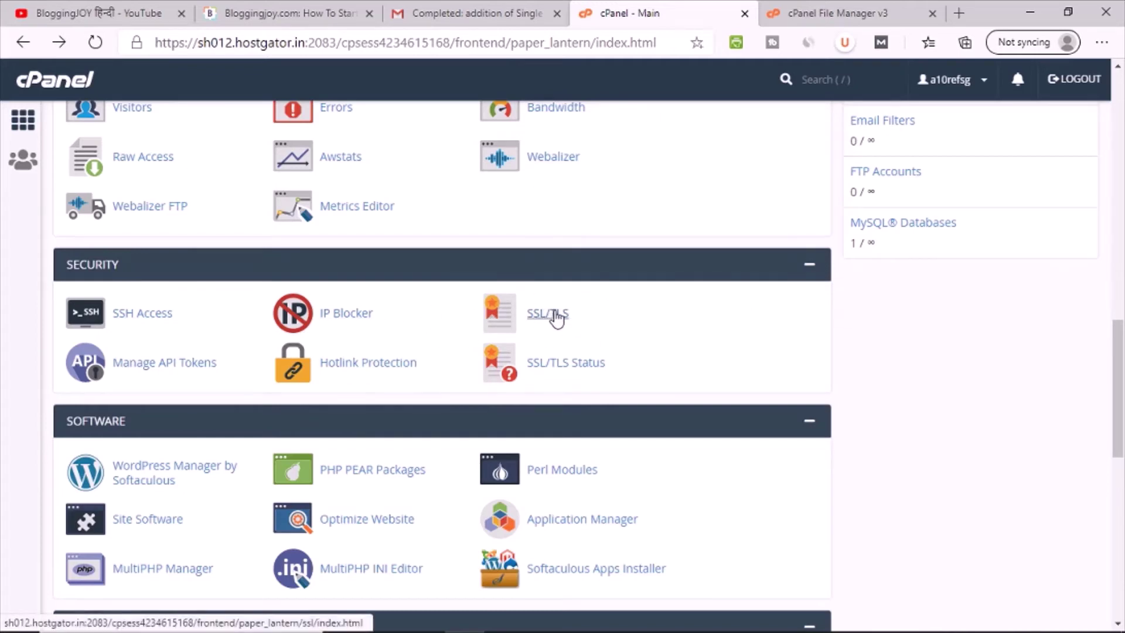
- Inspect the https address of the bloggingjoy.com site, and return to the cPanel home page
{"action": "left_click", "coordinate": [281, 13]}
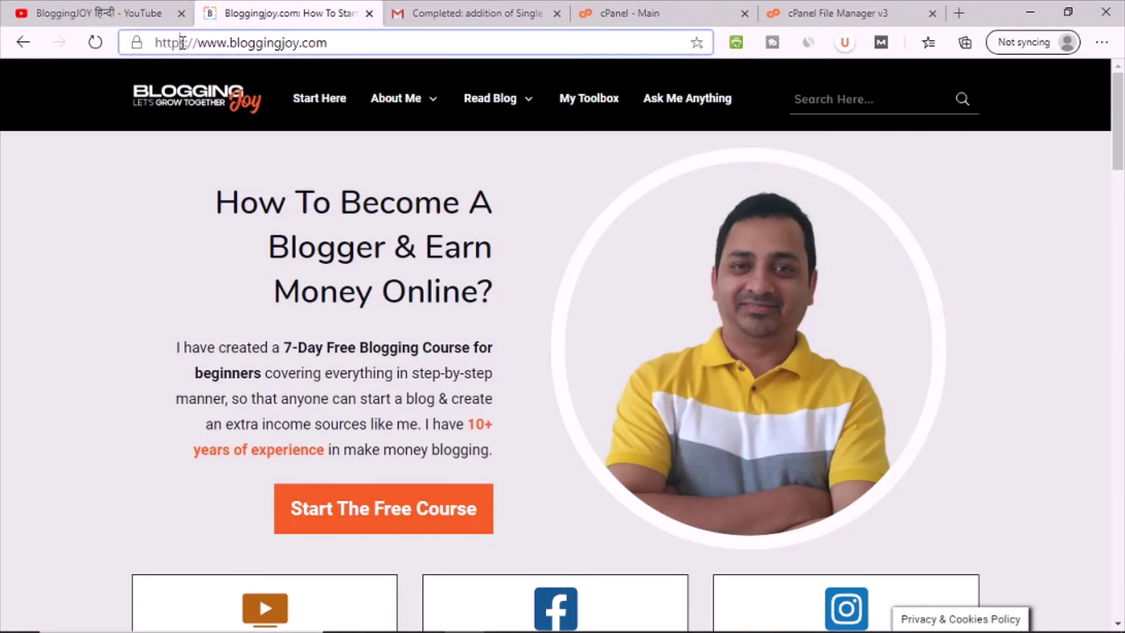
{"action": "left_click", "coordinate": [247, 41]}
{"action": "left_click", "coordinate": [812, 11]}
{"action": "left_click", "coordinate": [630, 13]}
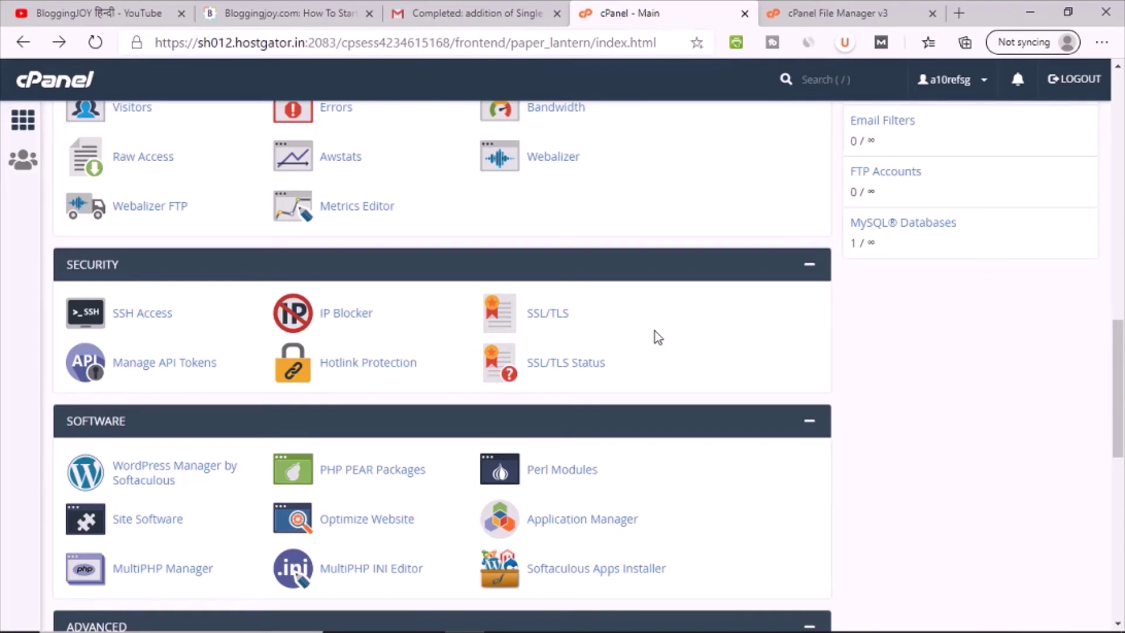
- Review the Software, Advanced, Preferences and Softaculous Apps Installer sections of the cPanel home page
{"action": "scroll", "coordinate": [630, 364], "scroll_direction": "down", "scroll_amount": 3}
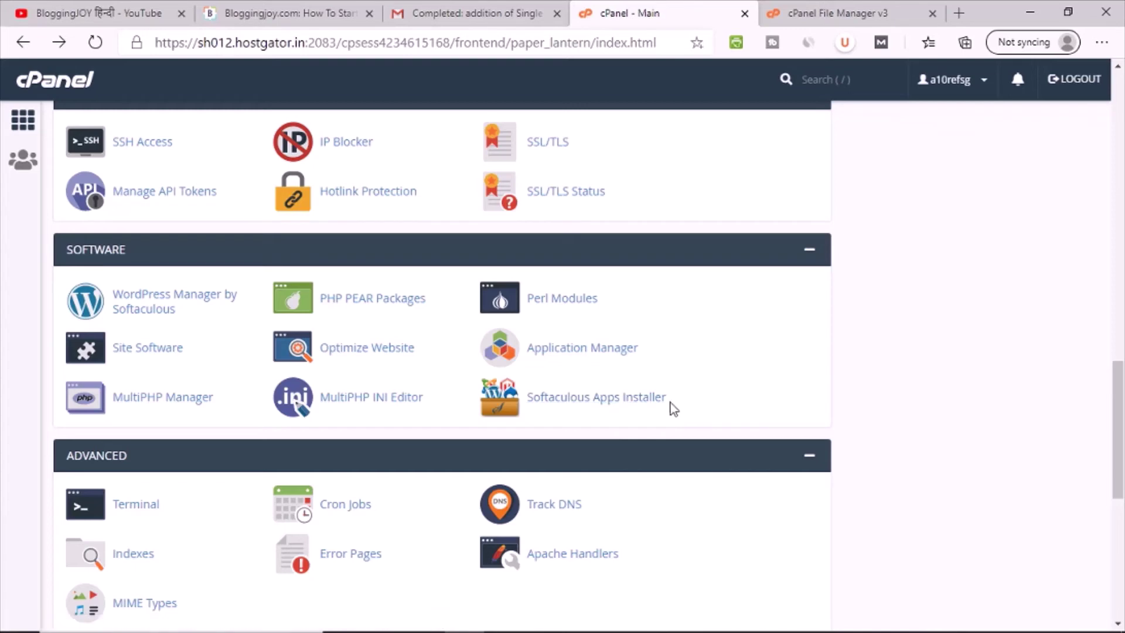
{"action": "left_click_drag", "start_coordinate": [674, 409], "coordinate": [577, 404]}
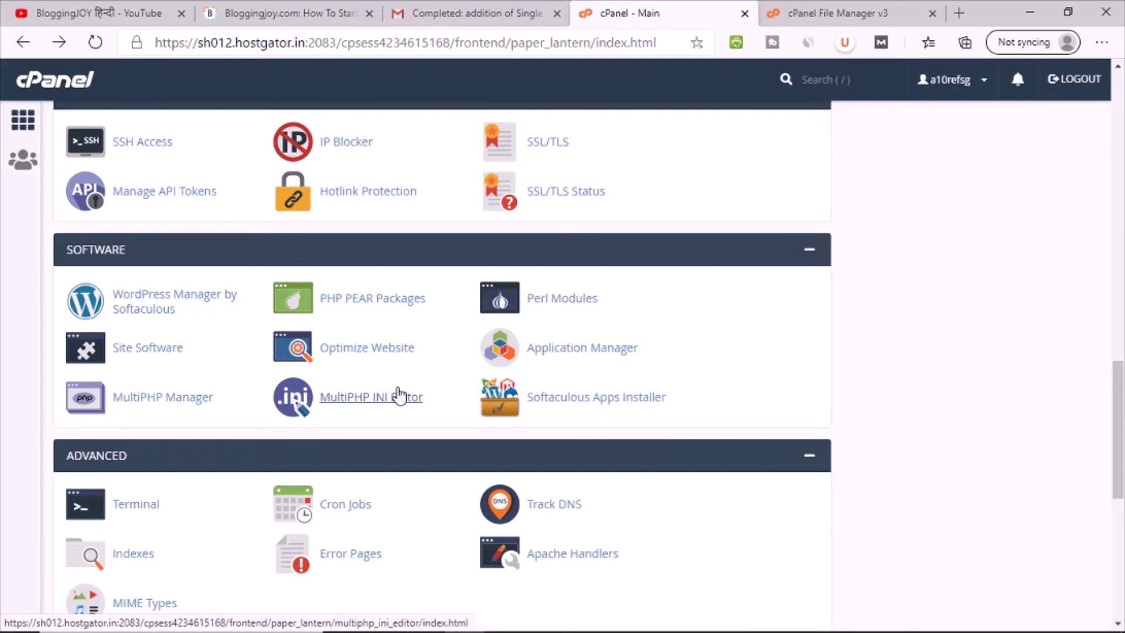
{"action": "scroll", "coordinate": [641, 466], "scroll_direction": "down", "scroll_amount": 3}
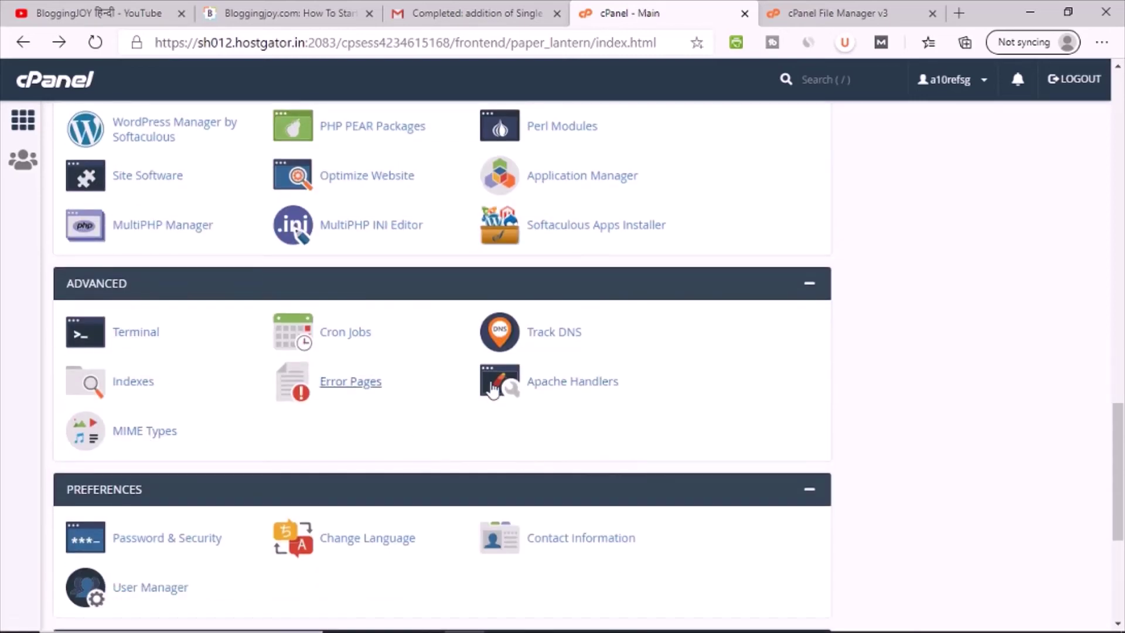
{"action": "scroll", "coordinate": [627, 421], "scroll_direction": "down", "scroll_amount": 1}
{"action": "scroll", "coordinate": [628, 425], "scroll_direction": "down", "scroll_amount": 3}
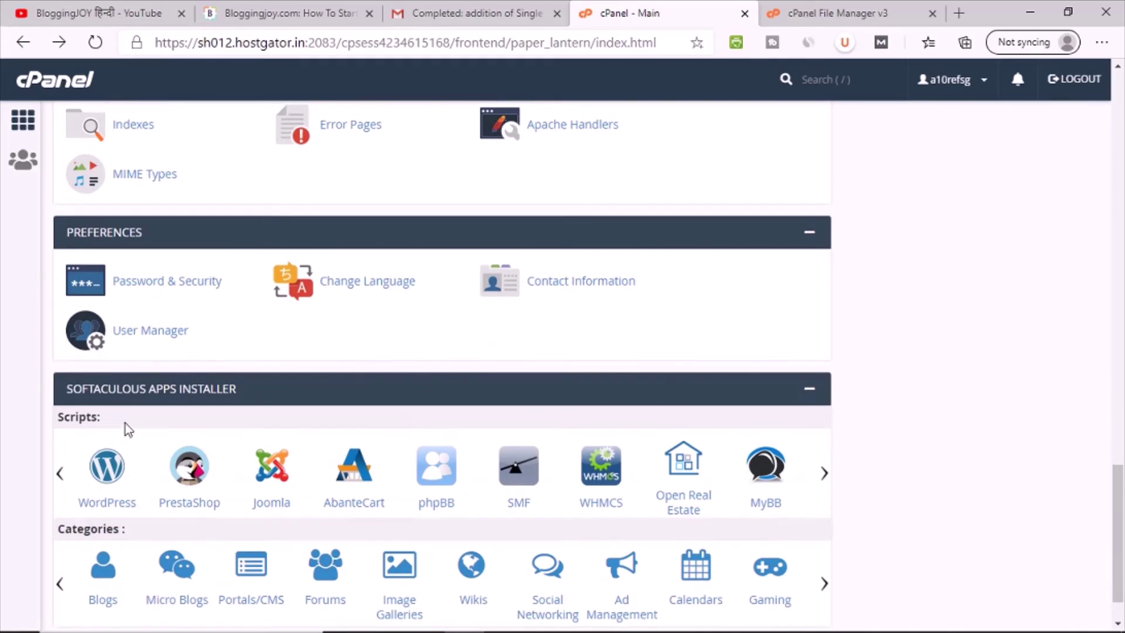
{"action": "scroll", "coordinate": [737, 474], "scroll_direction": "down", "scroll_amount": 1}
{"action": "scroll", "coordinate": [976, 501], "scroll_direction": "up", "scroll_amount": 3}
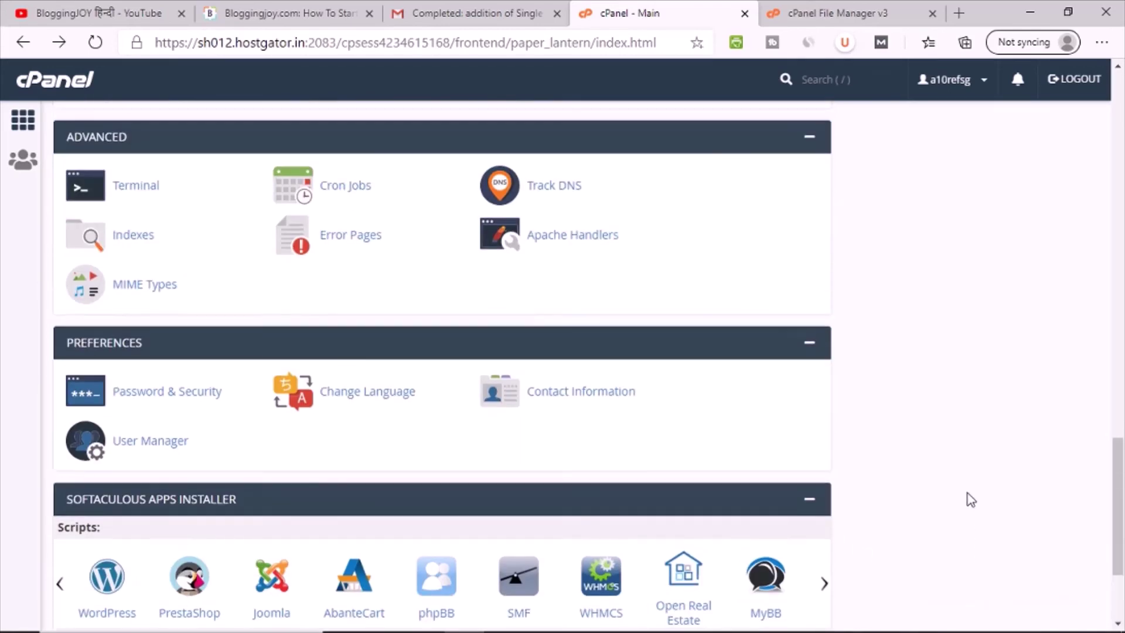
{"action": "scroll", "coordinate": [937, 492], "scroll_direction": "up", "scroll_amount": 1}
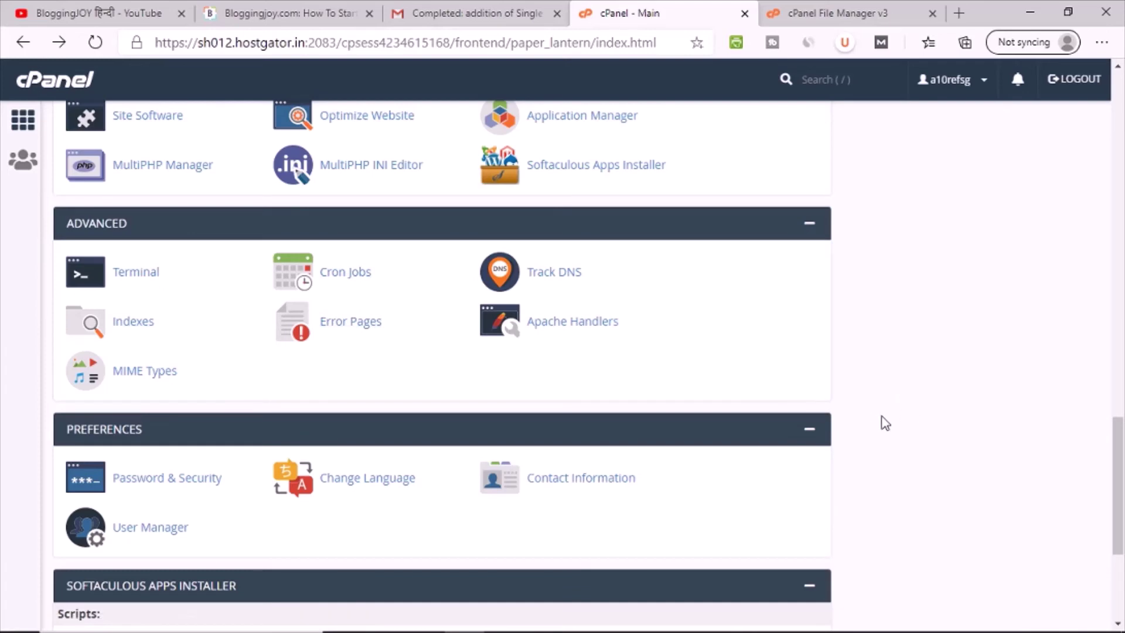
- Review the cPanel home page sections again, from Advanced back up to Files and down through Email and Metrics to Security and Software
{"action": "scroll", "coordinate": [872, 445], "scroll_direction": "up", "scroll_amount": 1}
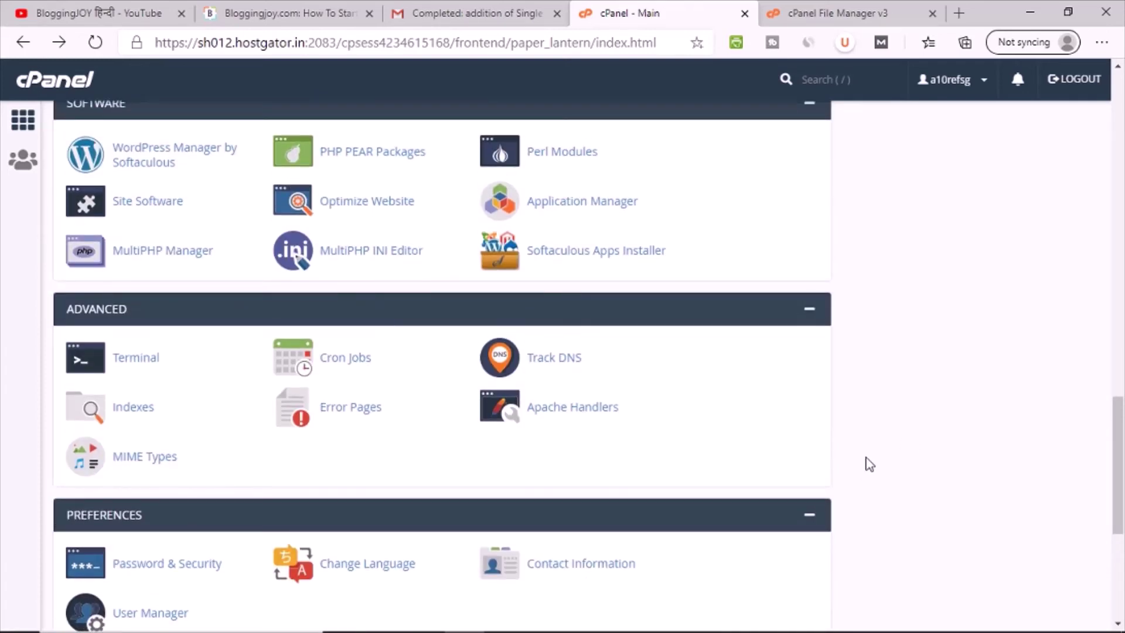
{"action": "scroll", "coordinate": [869, 464], "scroll_direction": "up", "scroll_amount": 3}
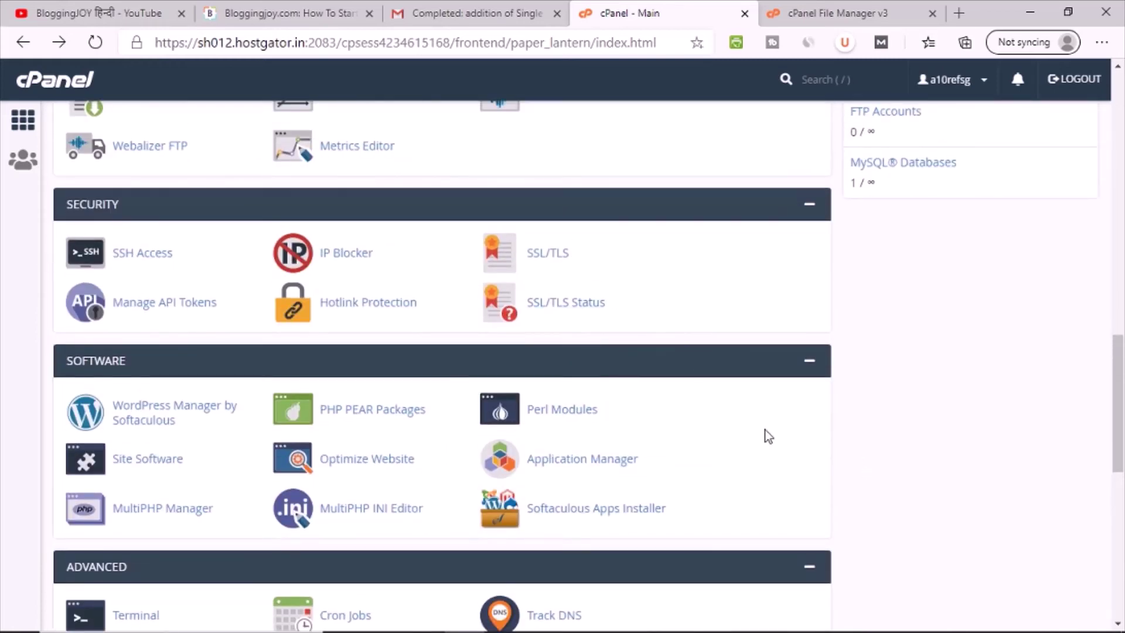
{"action": "scroll", "coordinate": [528, 389], "scroll_direction": "up", "scroll_amount": 8}
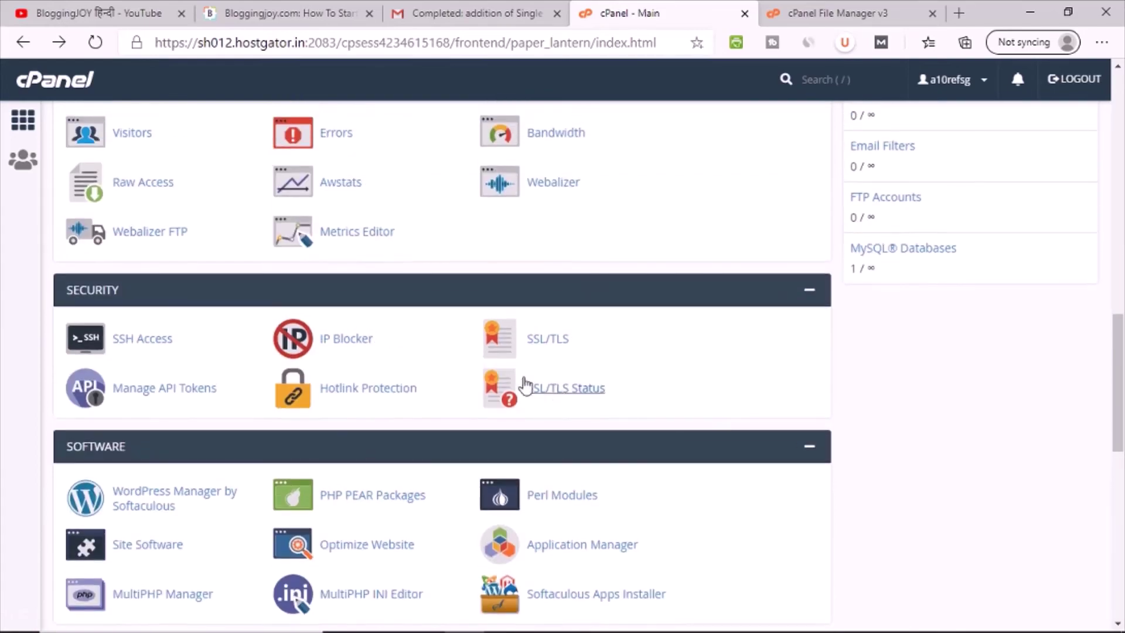
{"action": "scroll", "coordinate": [733, 349], "scroll_direction": "up", "scroll_amount": 5}
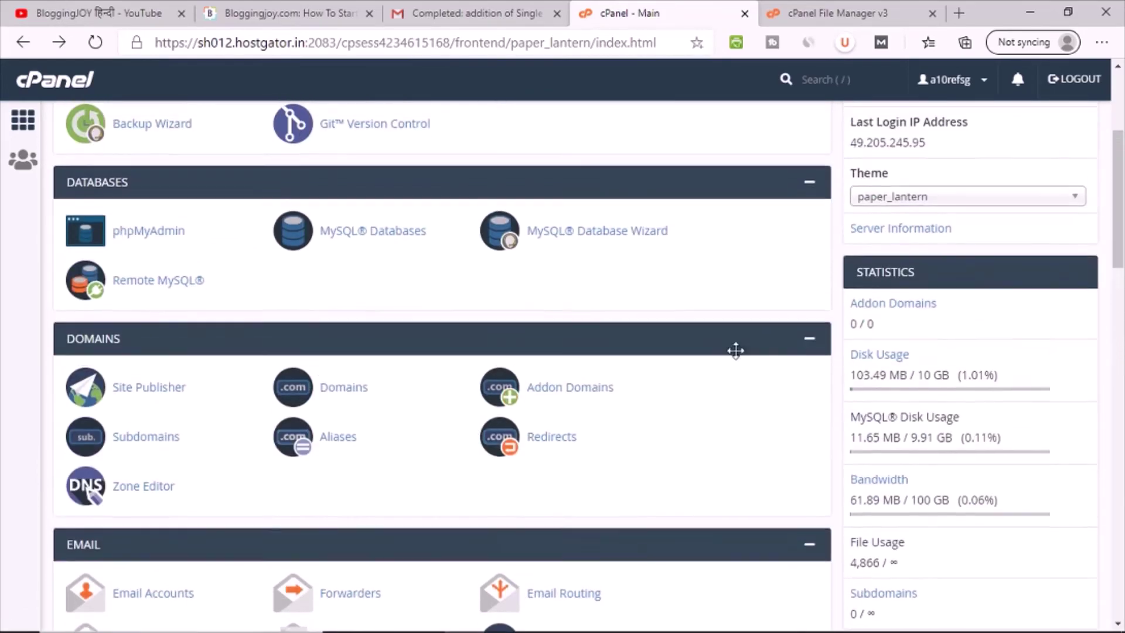
{"action": "scroll", "coordinate": [635, 394], "scroll_direction": "up", "scroll_amount": 4}
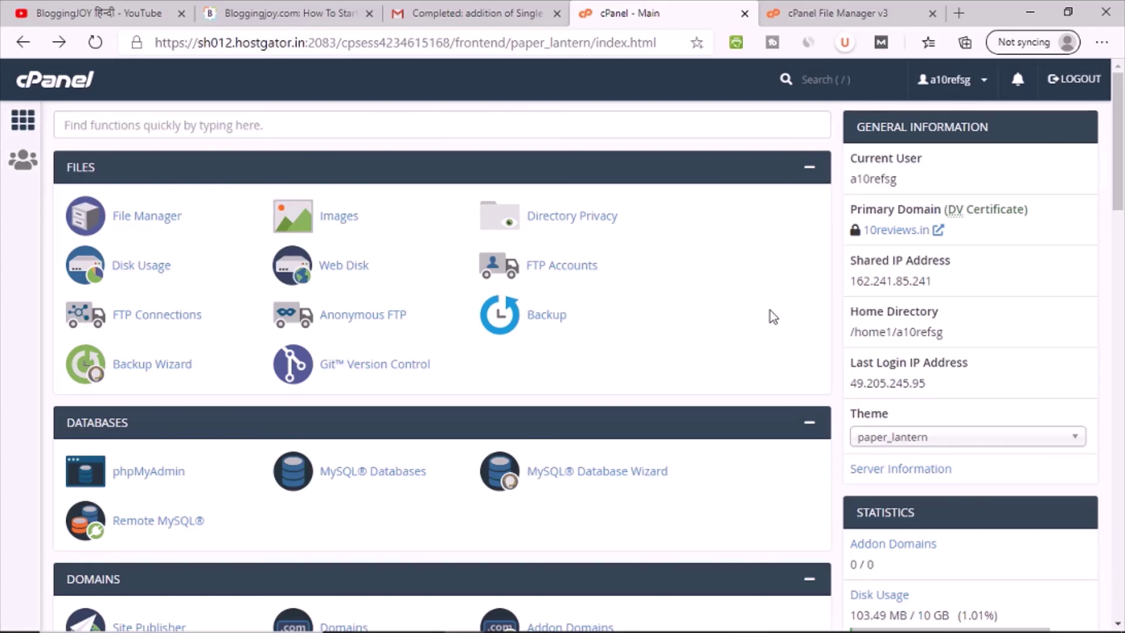
{"action": "scroll", "coordinate": [793, 397], "scroll_direction": "down", "scroll_amount": 10}
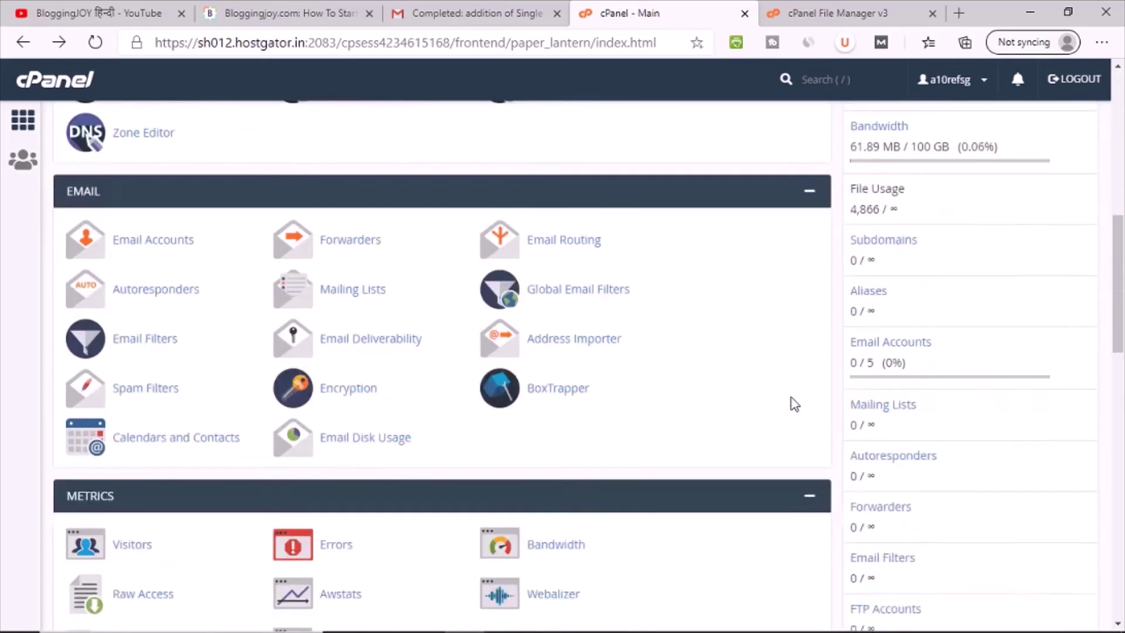
{"action": "scroll", "coordinate": [793, 404], "scroll_direction": "down", "scroll_amount": 9}
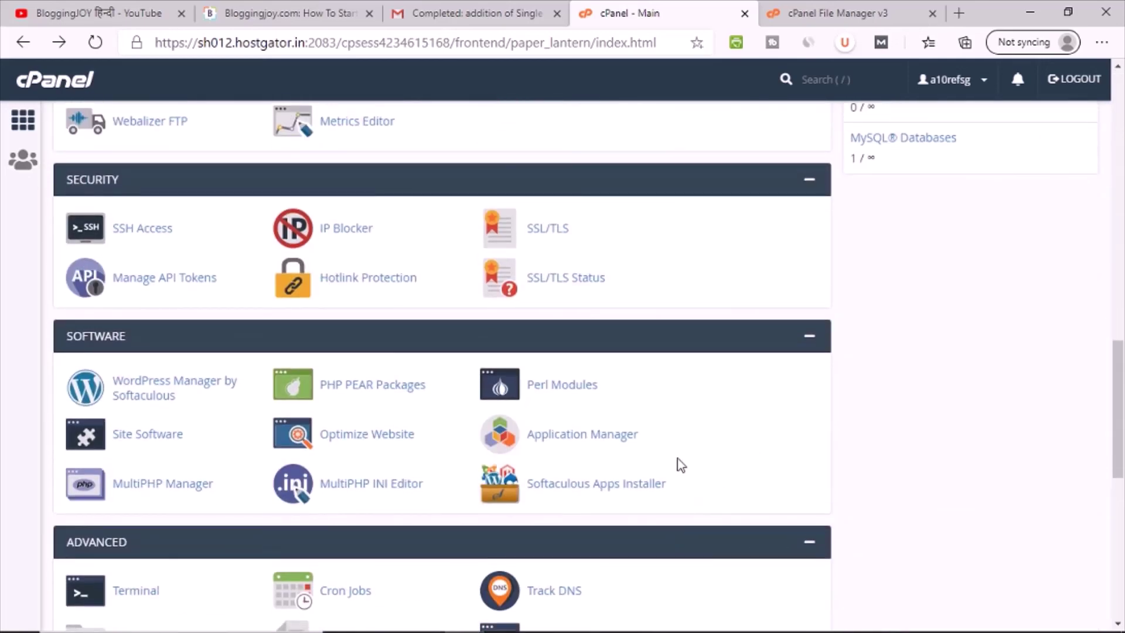